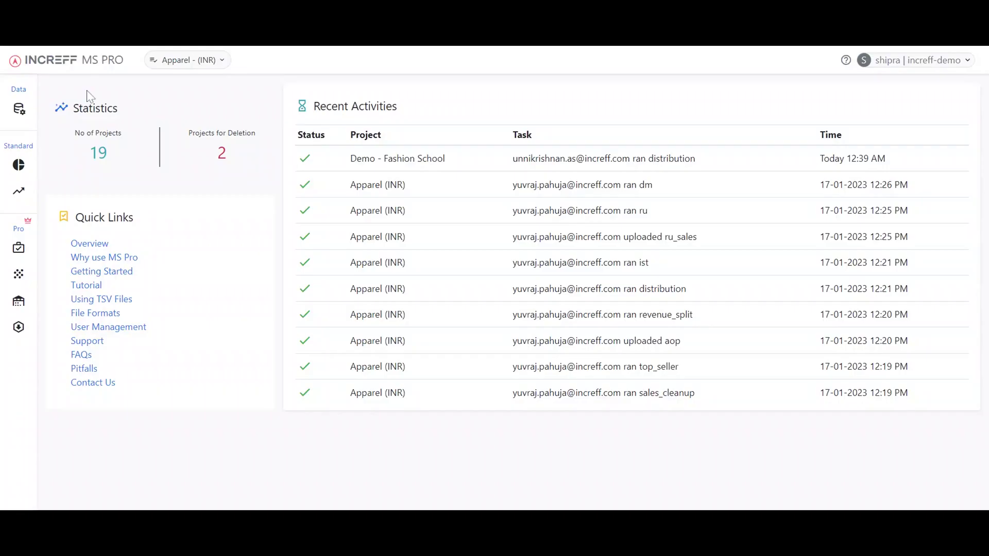
Go to Data Upload > Data Creation > Inputs from the Data sidebar icon.
left_click(20, 110)
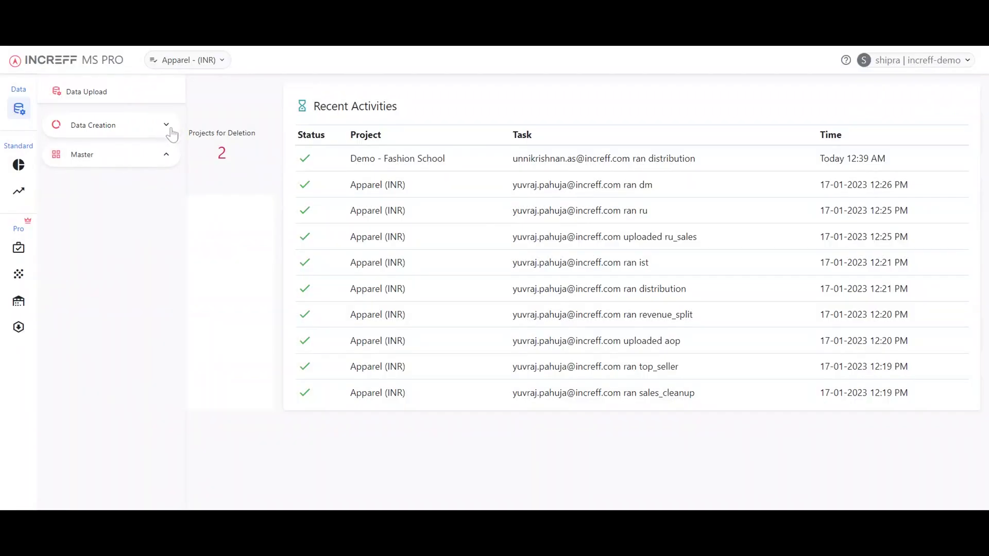
left_click(166, 125)
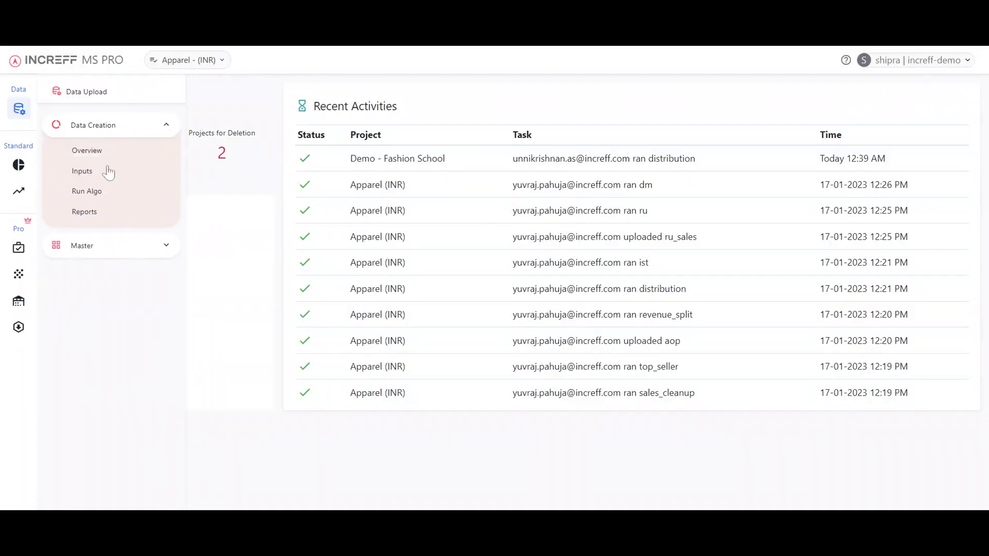
left_click(85, 171)
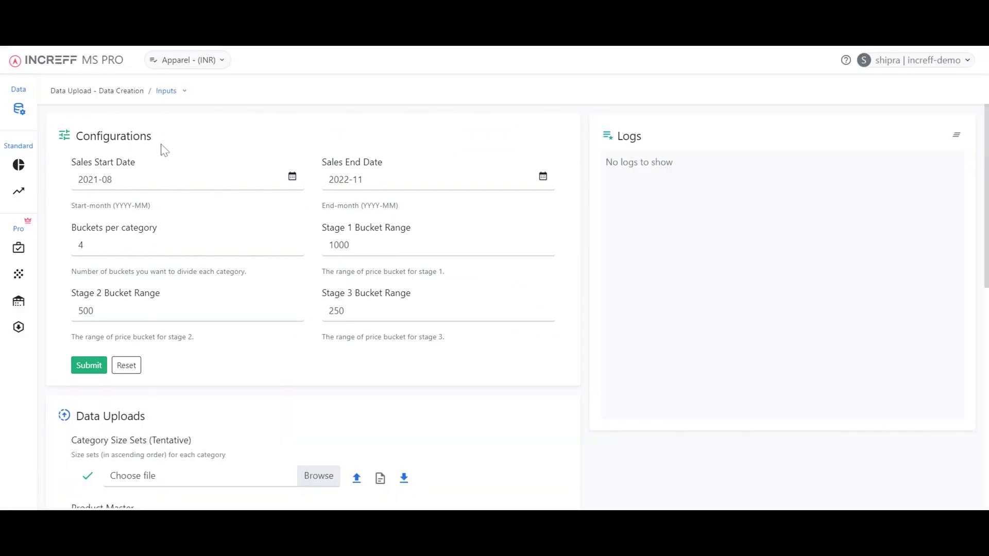
left_click(124, 365)
scroll(294, 410, "down", 4)
scroll(294, 410, "up", 1)
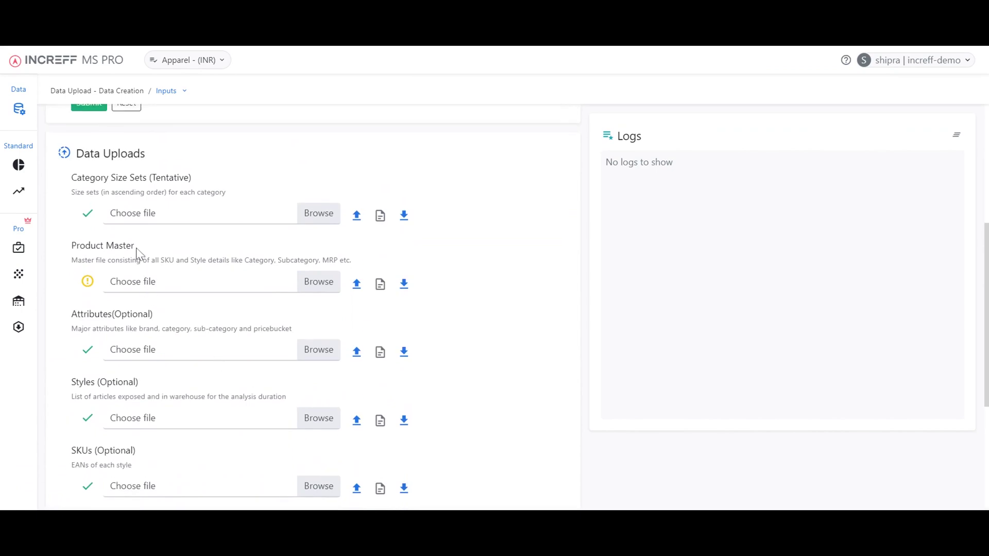
left_click_drag(140, 247, 65, 249)
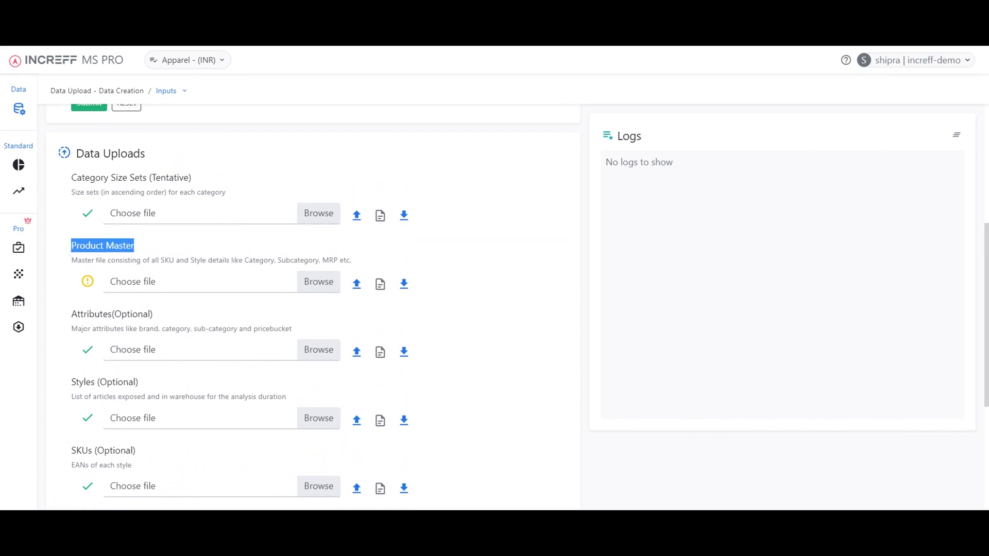
left_click(162, 255)
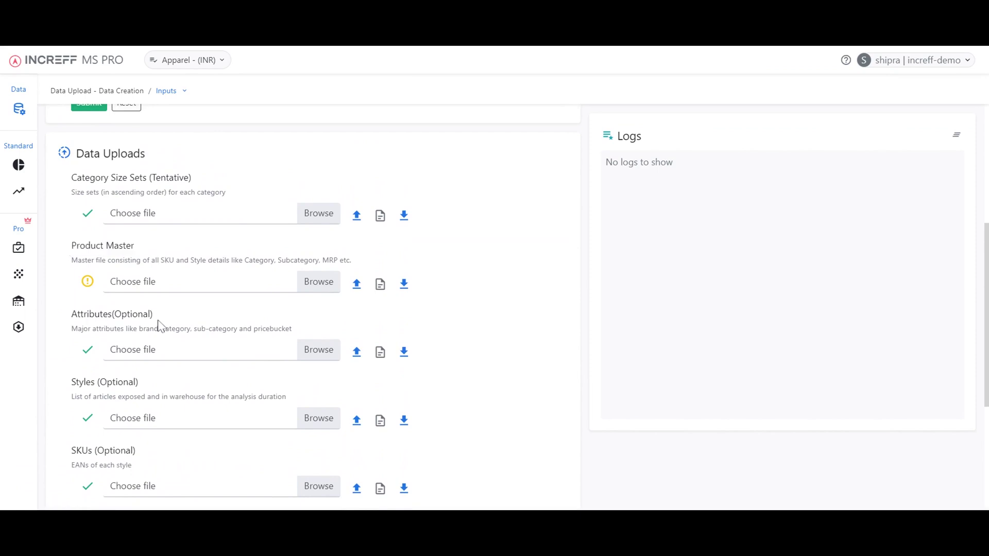
scroll(162, 321, "down", 4)
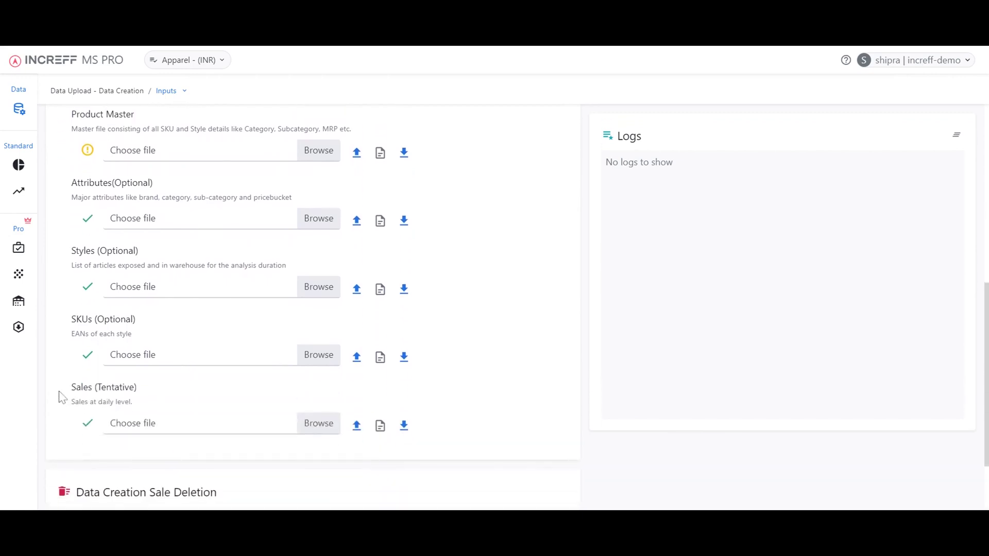
left_click_drag(68, 386, 164, 398)
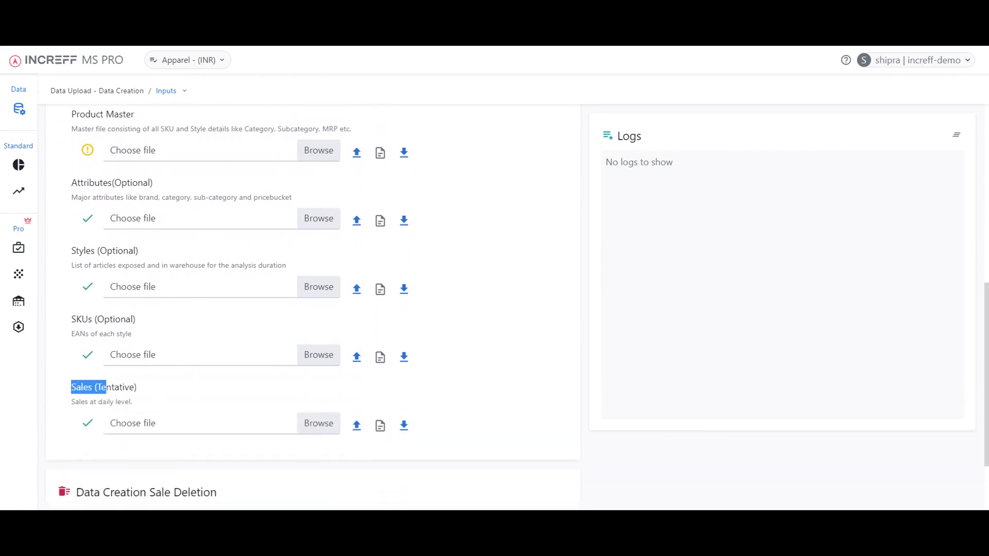
left_click(467, 423)
scroll(471, 422, "up", 5)
scroll(473, 422, "up", 5)
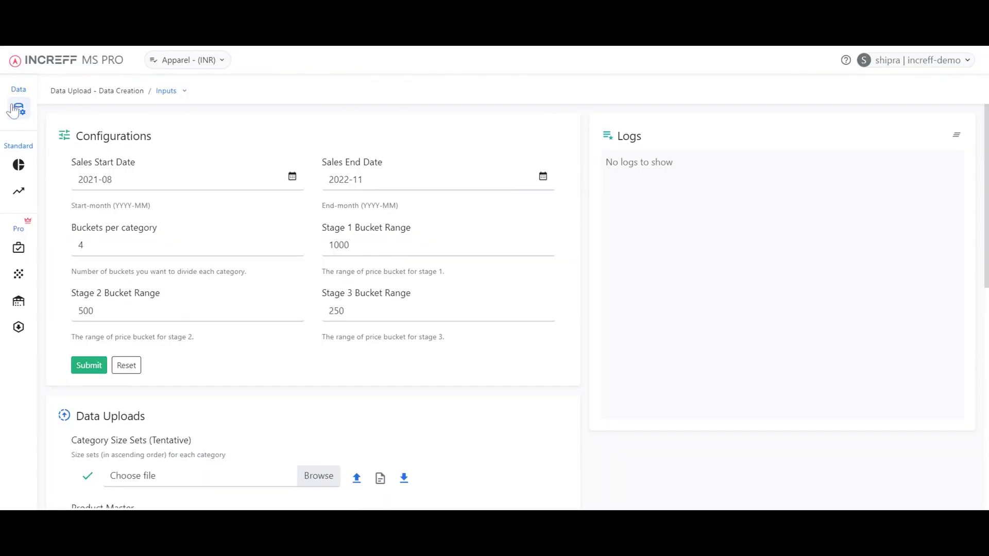
Go to Data Upload > Master > Inputs from the Data sidebar icon.
left_click(18, 108)
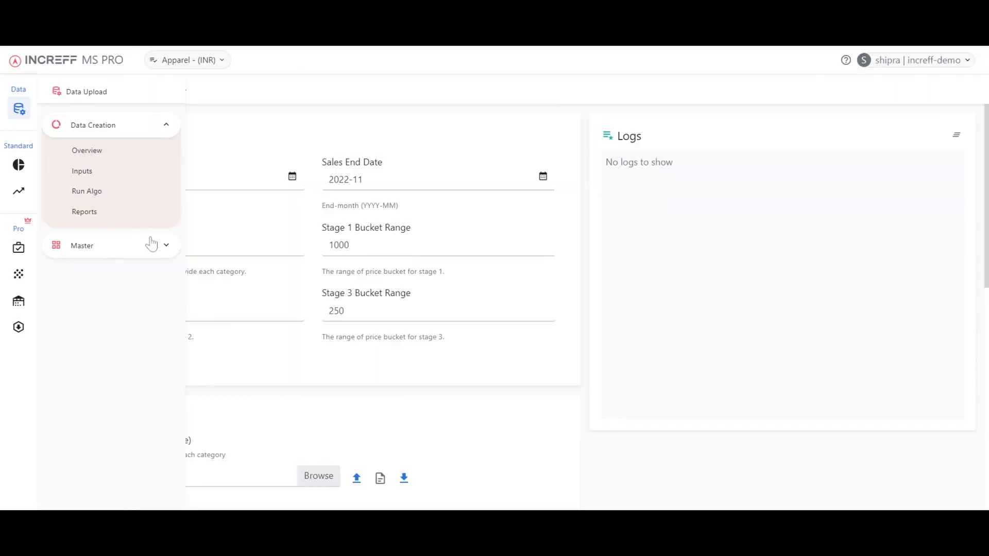
left_click(153, 244)
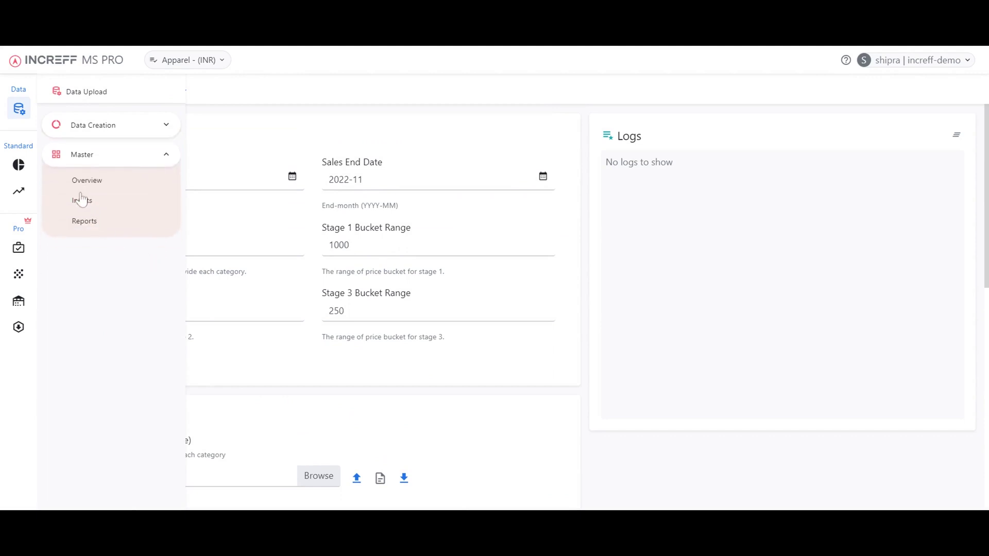
left_click(81, 201)
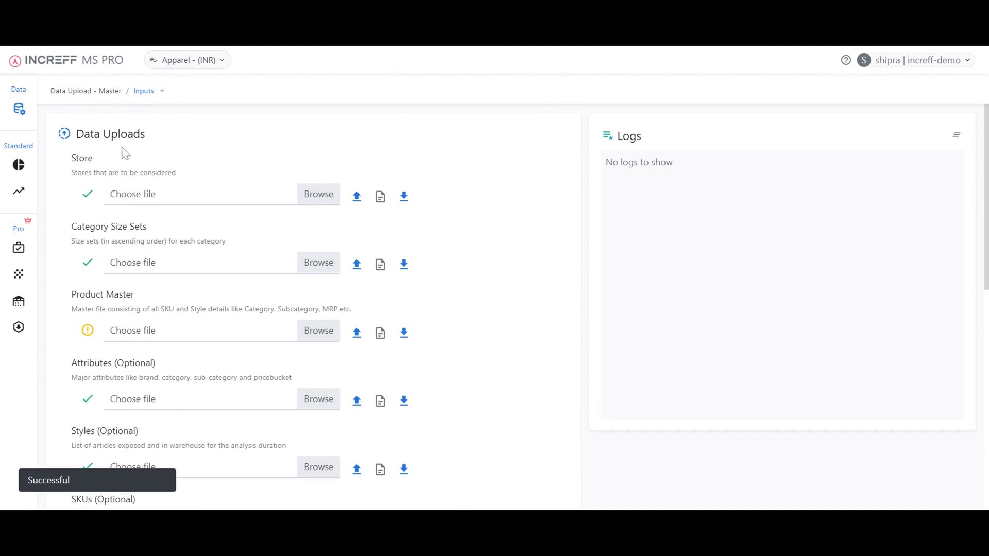
scroll(122, 151, "down", 5)
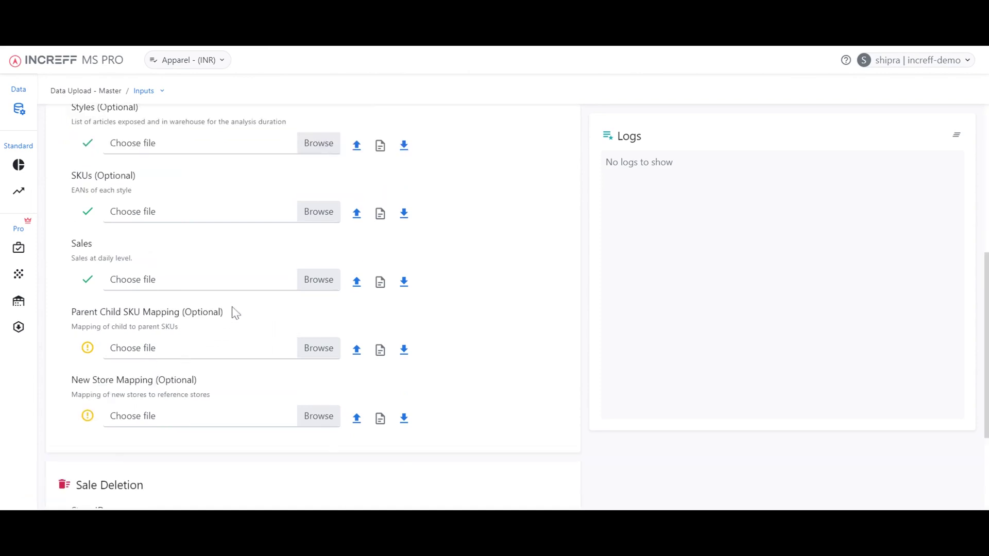
Highlight the optional Parent Child SKU Mapping and New Store Mapping upload headings.
left_click_drag(225, 317, 65, 319)
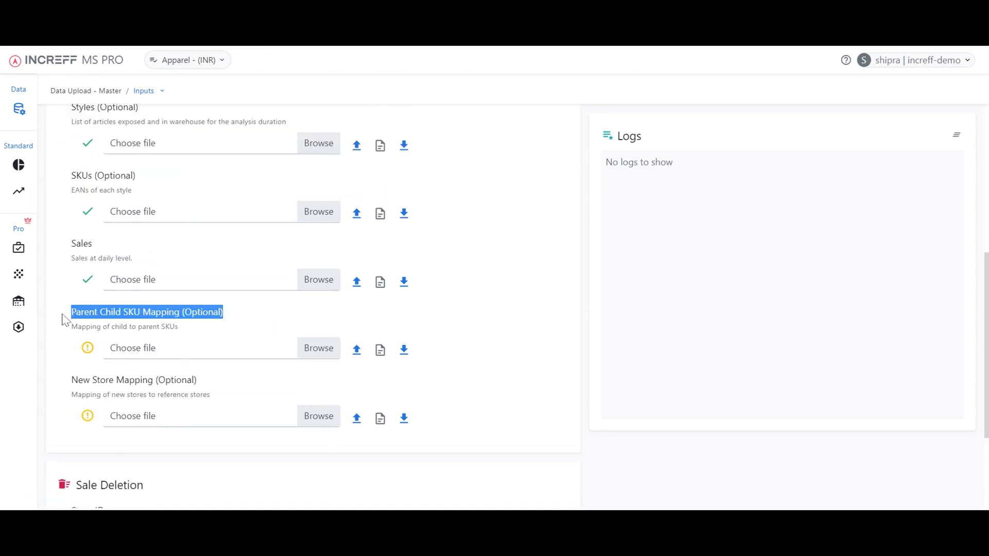
left_click(232, 394)
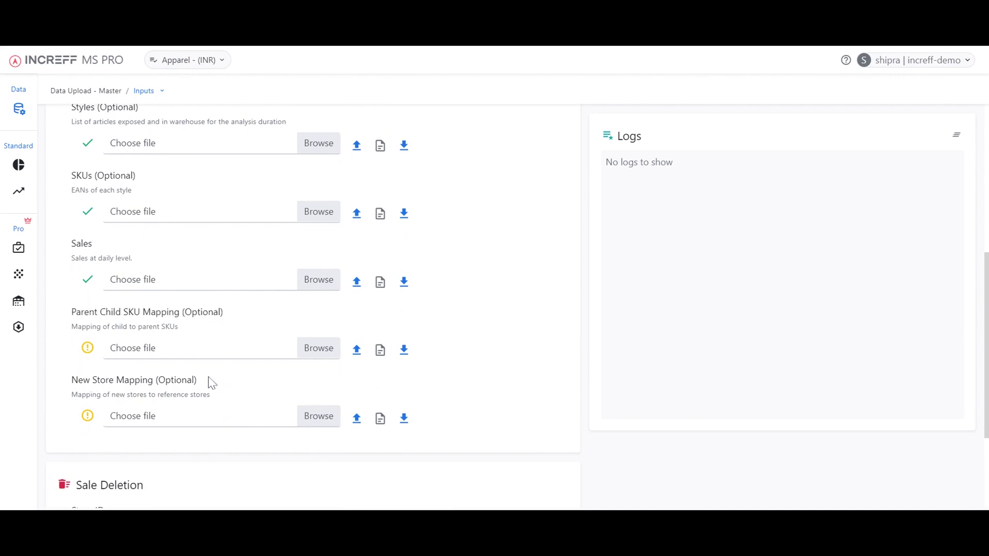
left_click_drag(209, 380, 51, 386)
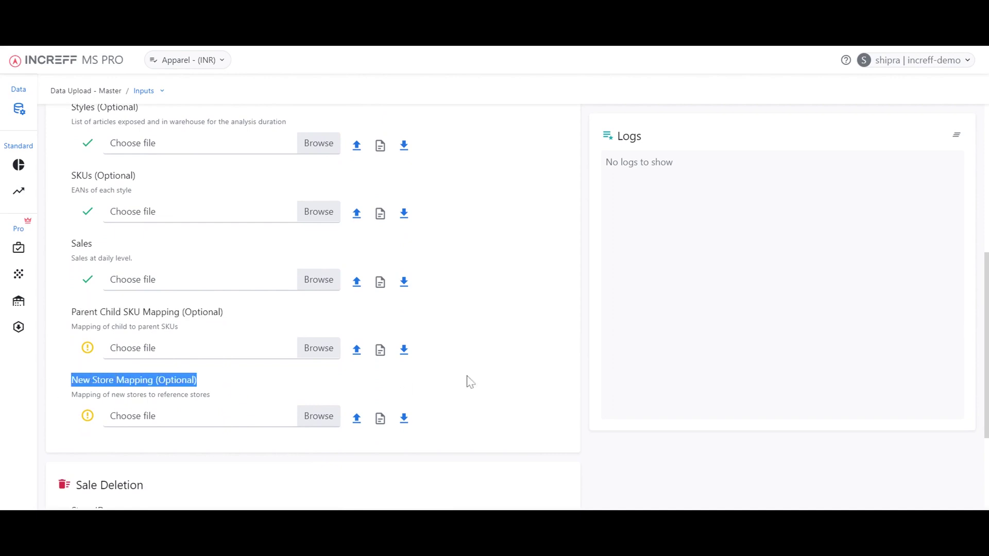
left_click(503, 380)
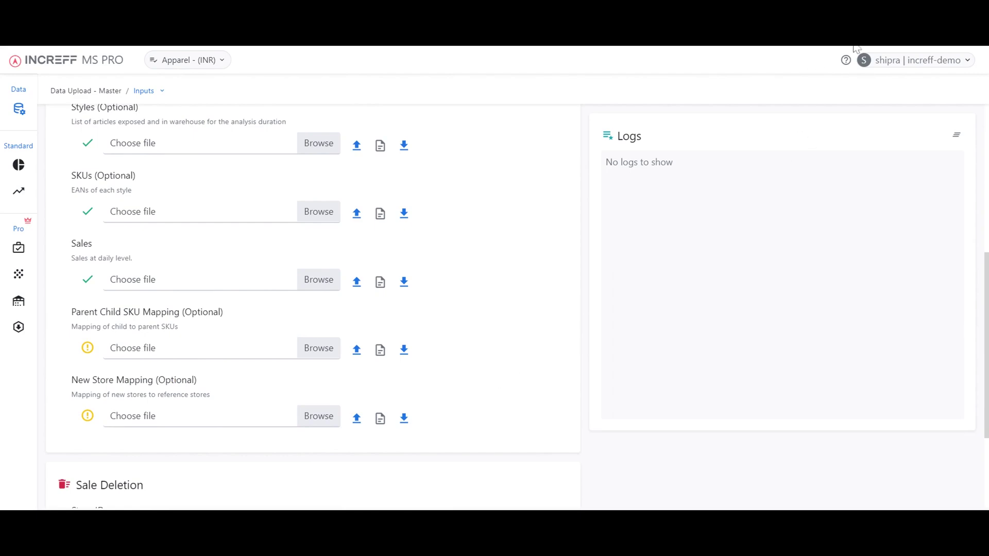